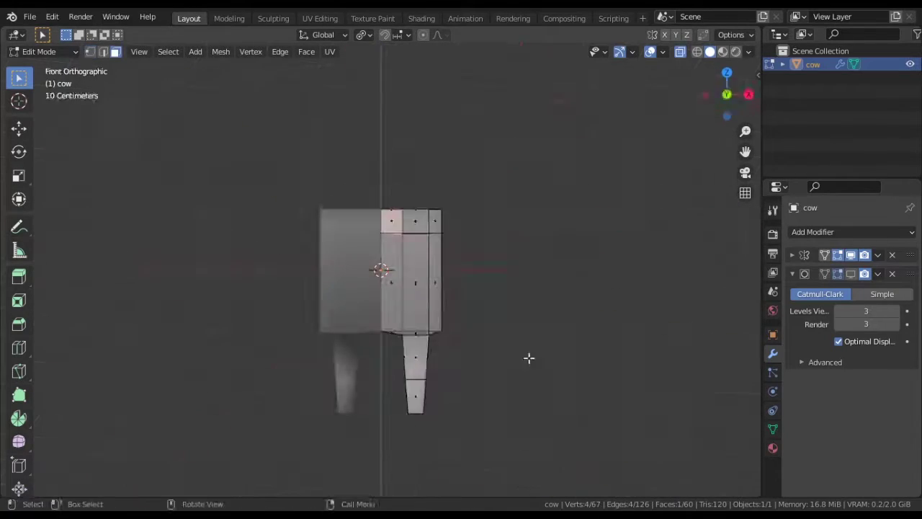
Orbit close to the cow's body and view the mesh straight from the side
middle_drag(512, 196, 520, 203)
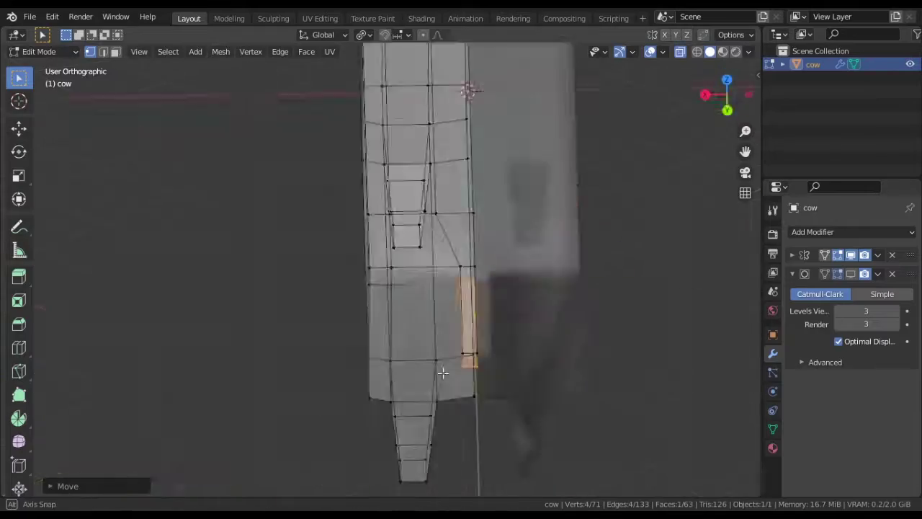
key(KP_3)
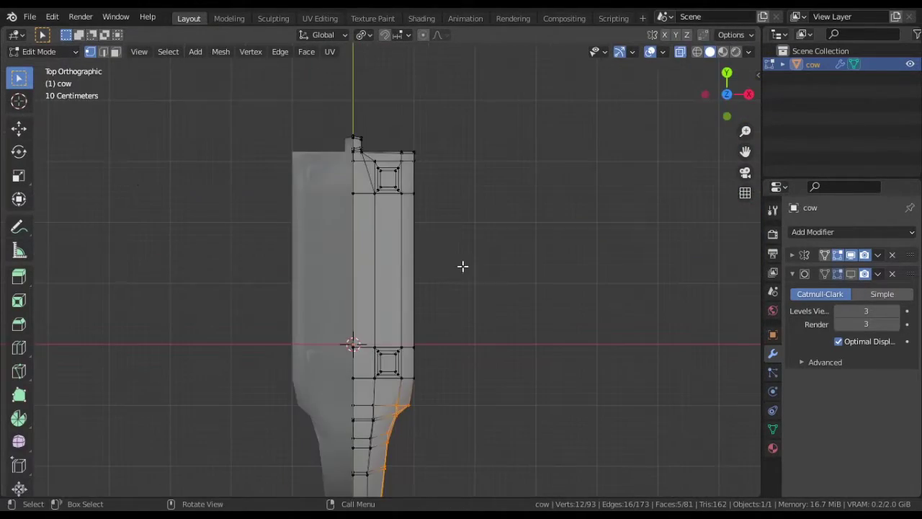
key(KP_3)
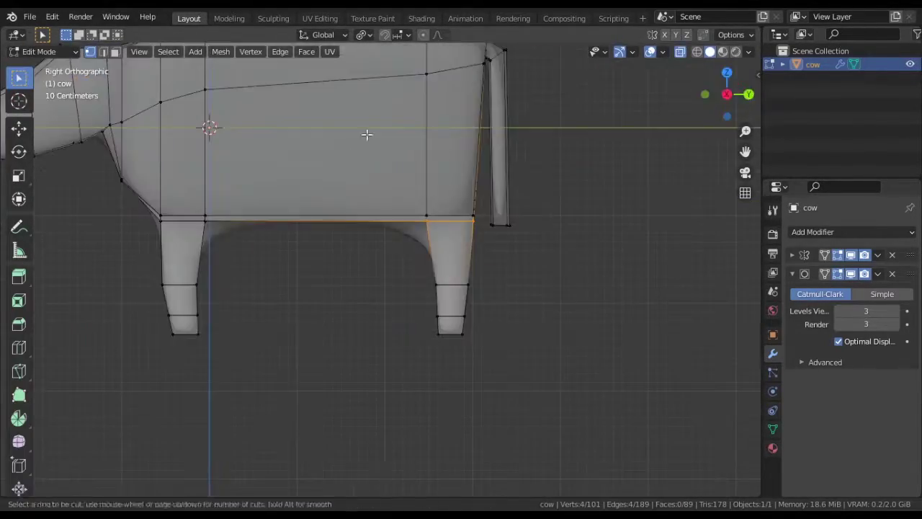
Switch to face selection and orbit round to the side of the cow's head
middle_drag(371, 339, 440, 315)
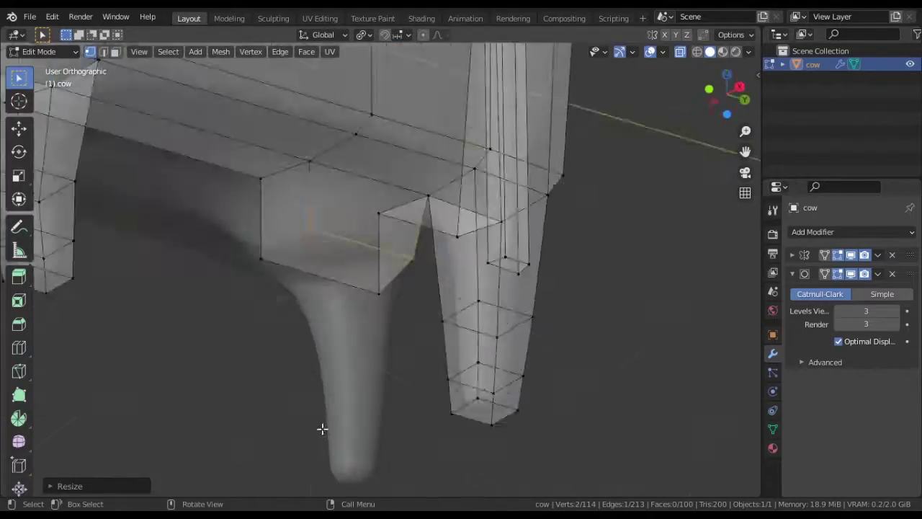
middle_drag(322, 428, 361, 209)
scroll(373, 256, up, 4)
middle_drag(373, 256, 382, 250)
key(3)
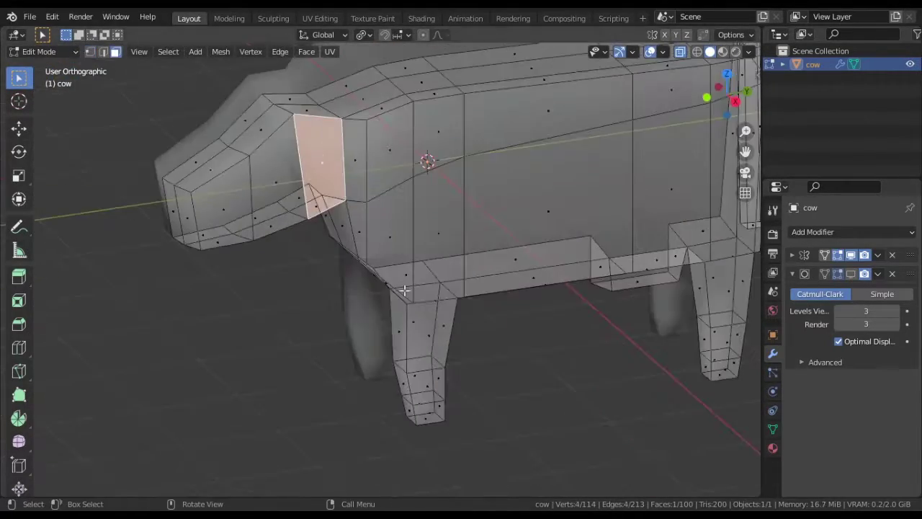
middle_drag(405, 290, 233, 267)
Inset the side head face and add an edge loop around it
key(e)
key(KP_3)
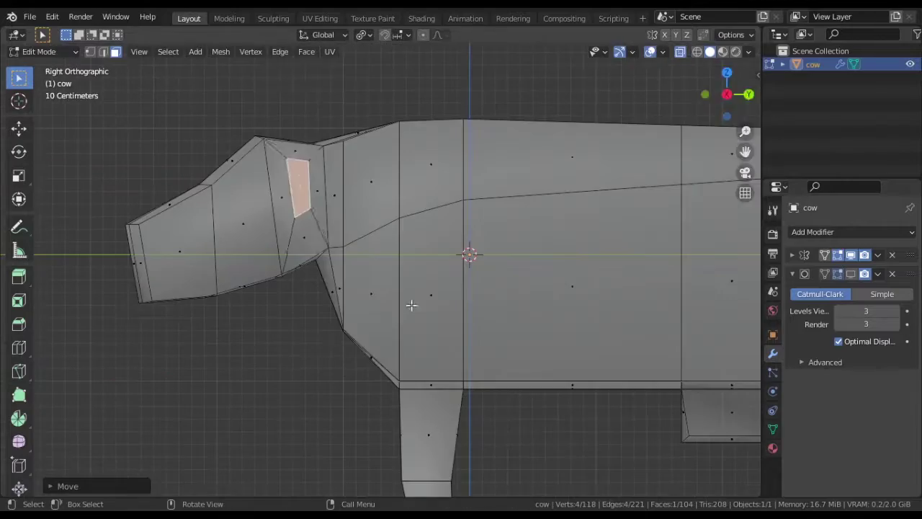
key(ctrl+r)
click(736, 256)
mouse_move(736, 256)
middle_down()
mouse_move(360, 264)
mouse_move(549, 354)
mouse_move(652, 306)
mouse_move(527, 298)
middle_up()
key(ctrl+KP_Add)
key(KP_1)
Round the inset face into a circle with To Sphere and move it outward
key(Tab)
mouse_move(599, 307)
middle_down()
mouse_move(443, 315)
mouse_move(282, 461)
mouse_move(372, 253)
mouse_move(418, 303)
mouse_move(446, 274)
mouse_move(504, 324)
middle_up()
key(Tab)
key(KP_7)
key(shift+alt+s)
key(g)
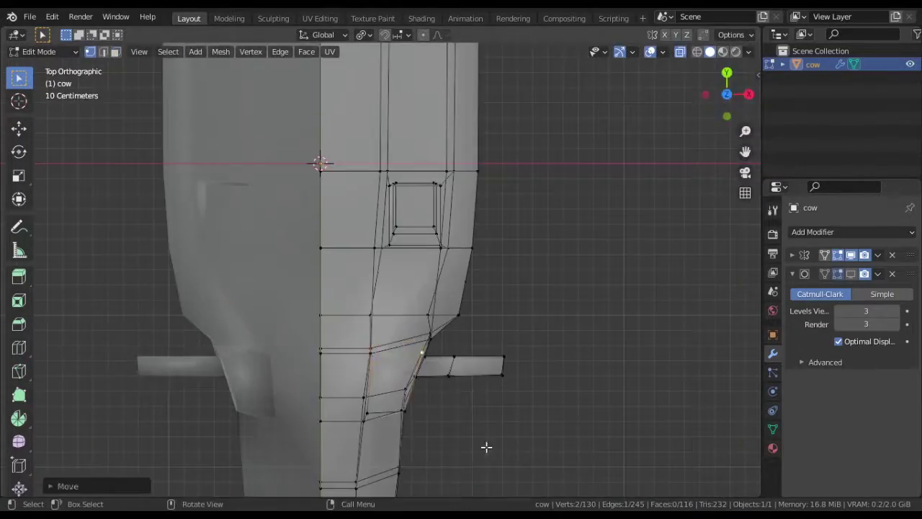
click(487, 446)
Undo a stray extrusion, preview the shape, and move the ear face into place
middle_drag(488, 447, 329, 171)
key(1)
key(KP_1)
mouse_move(413, 204)
middle_down()
mouse_move(305, 214)
mouse_move(354, 261)
mouse_move(314, 145)
mouse_move(354, 281)
middle_up()
key(ctrl+z)
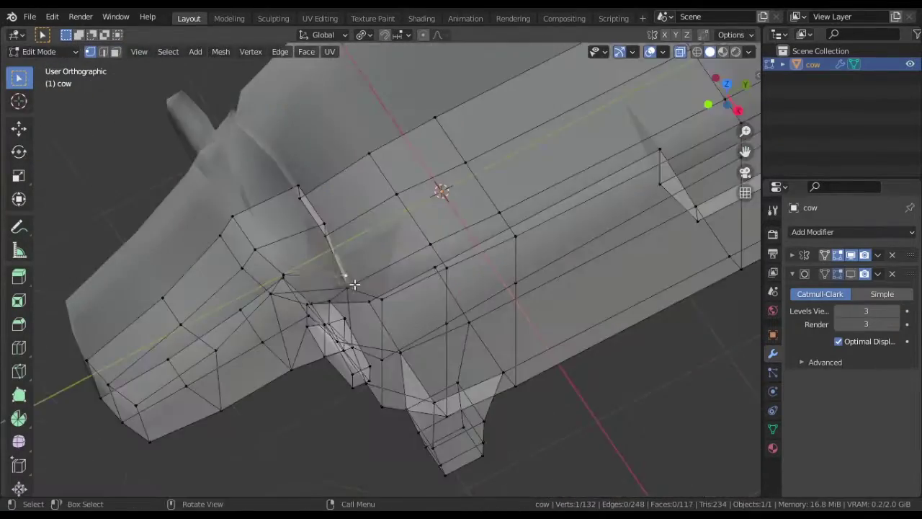
key(Tab)
key(Tab)
key(KP_3)
key(KP_1)
key(g)
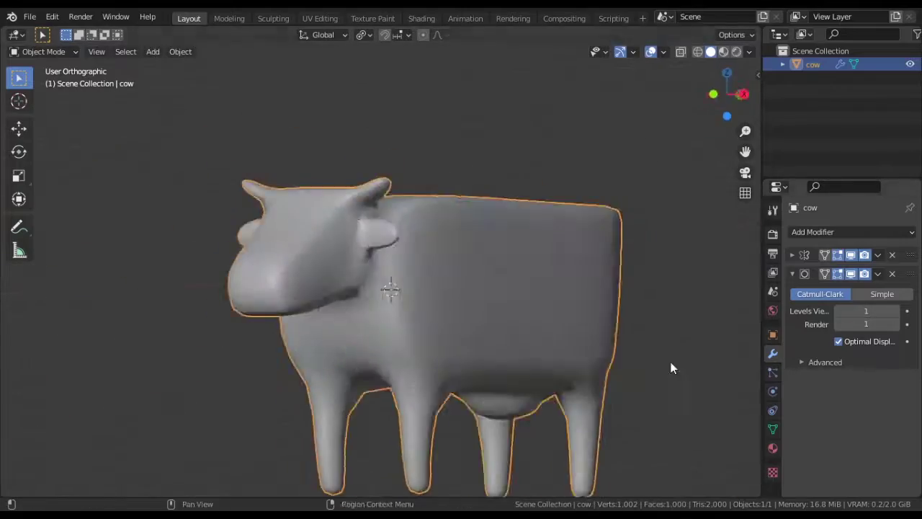
Orbit around the smoothed cow
middle_drag(670, 368, 425, 315)
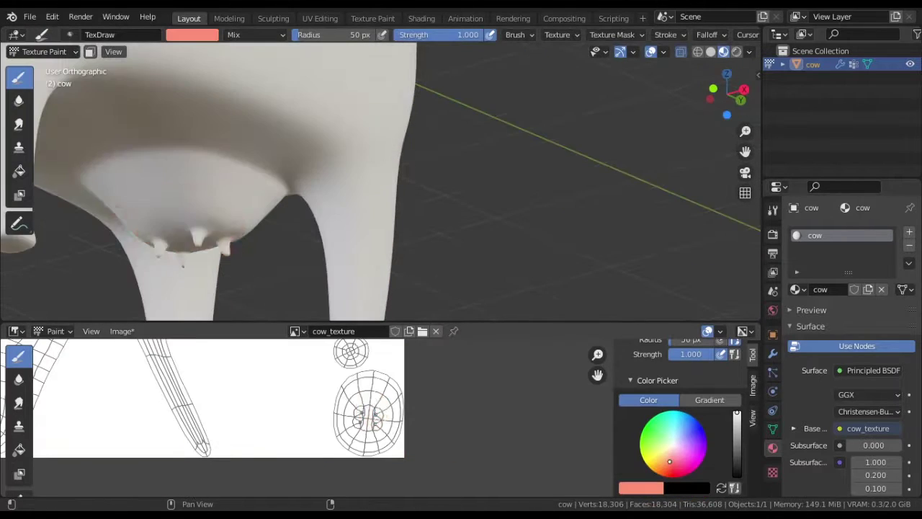
Paint the udder pink, then view the head from the front and paint a horn yellow
drag(374, 461, 353, 418)
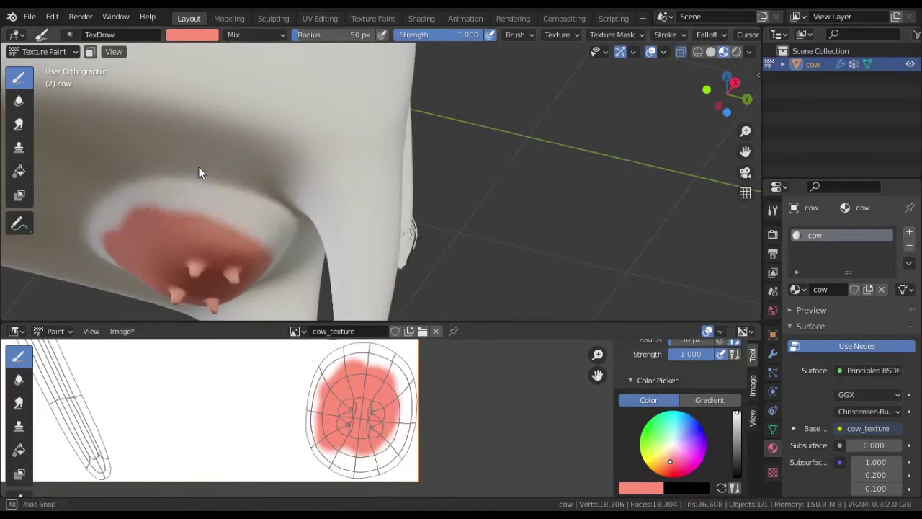
mouse_move(200, 171)
middle_down()
mouse_move(299, 243)
mouse_move(370, 195)
mouse_move(343, 223)
middle_up()
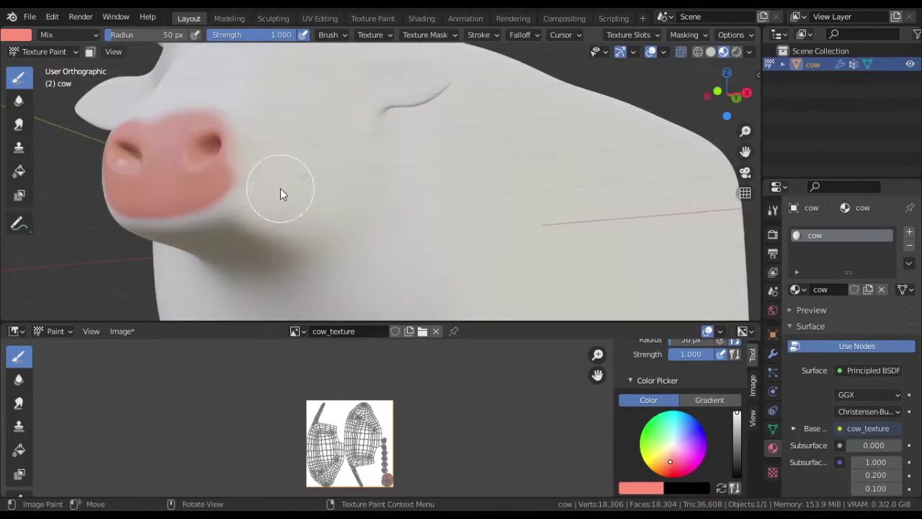
middle_drag(281, 193, 441, 207)
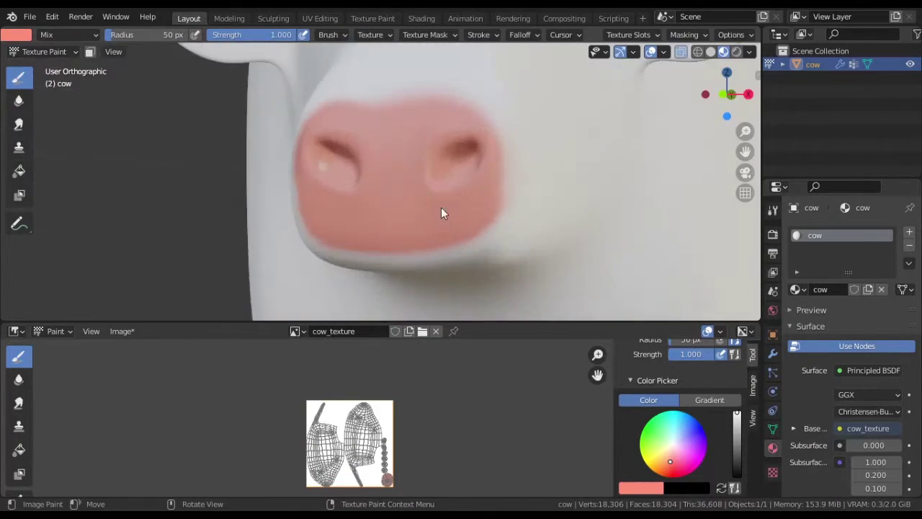
key(KP_1)
scroll(463, 226, down, 3)
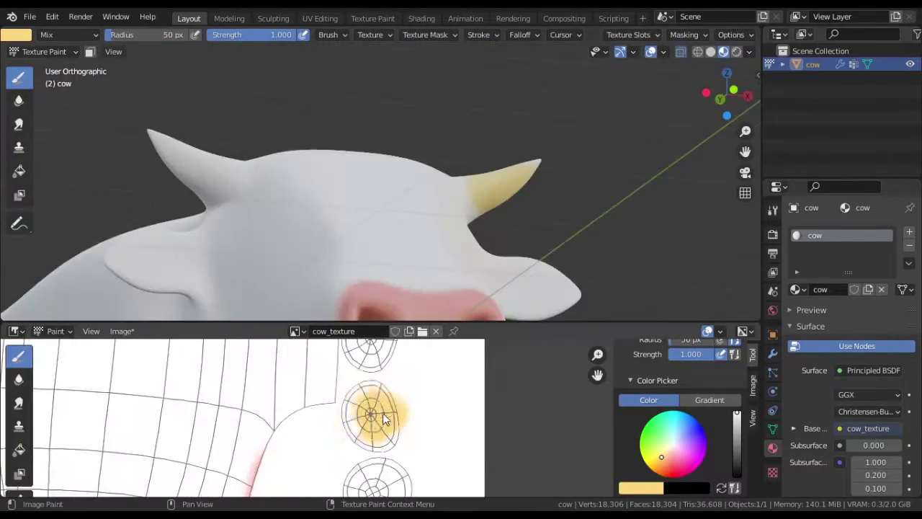
mouse_move(350, 195)
middle_down()
mouse_move(430, 196)
mouse_move(512, 119)
middle_up()
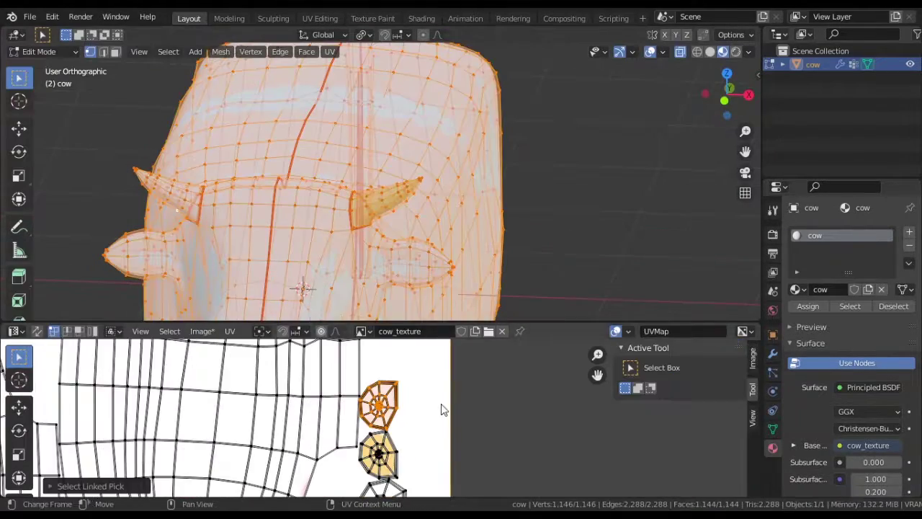
Zoom in and out on the cow while painting the hooves dark brown
scroll(432, 411, up, 3)
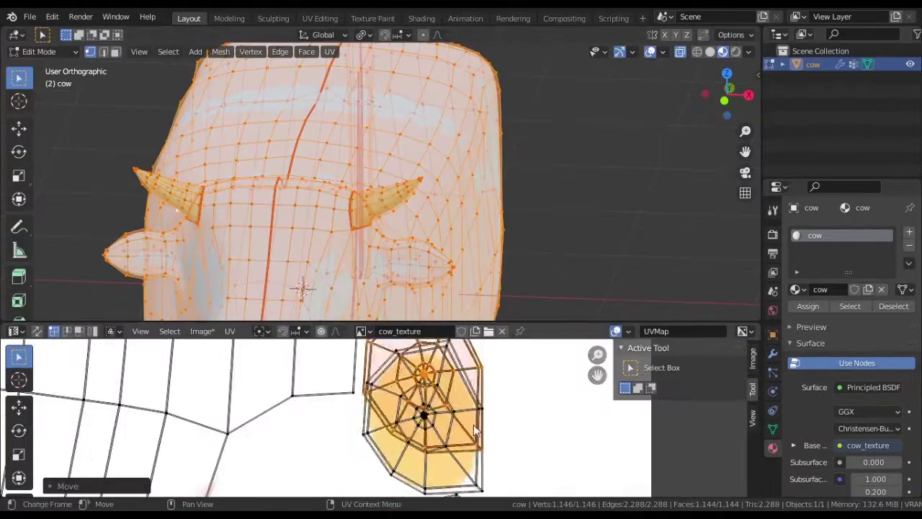
scroll(349, 450, up, 3)
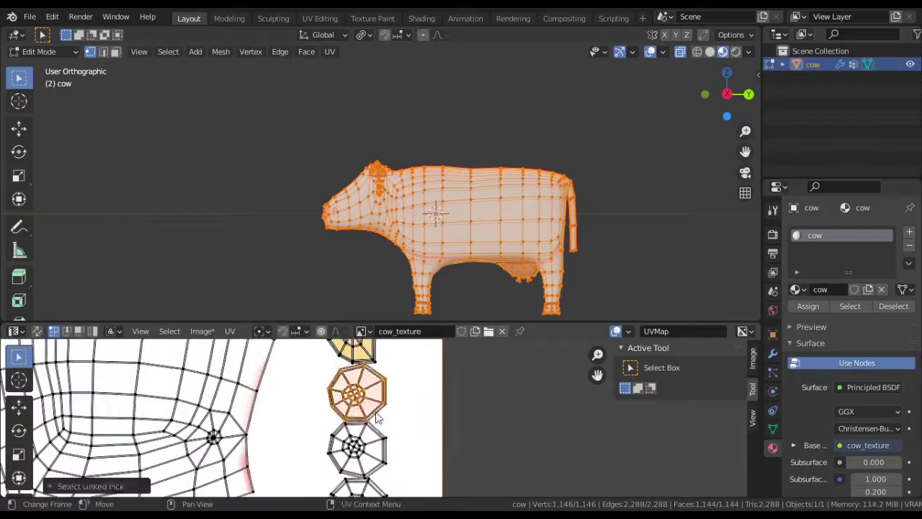
scroll(376, 418, up, 2)
scroll(353, 389, up, 3)
scroll(331, 361, down, 3)
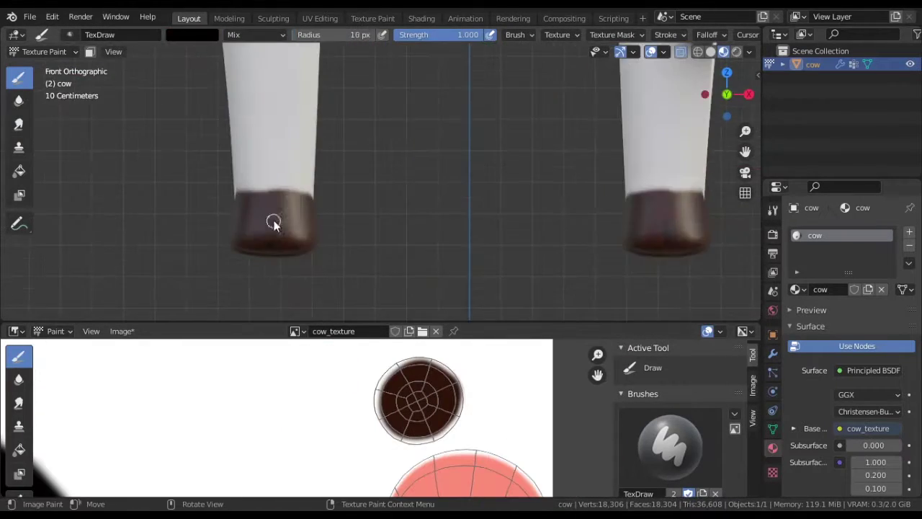
View the hooves from below to paint their undersides, then orbit back to the face
key(ctrl+KP_7)
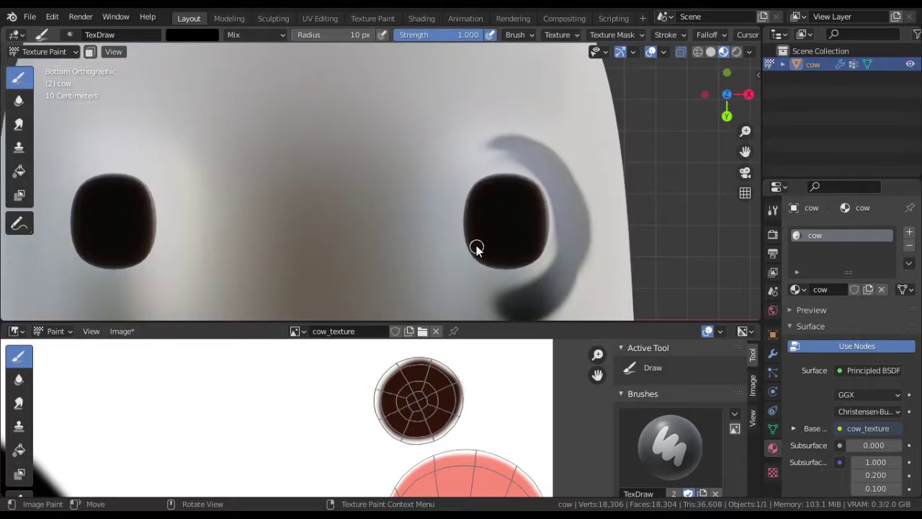
middle_drag(476, 247, 497, 181)
scroll(453, 434, up, 3)
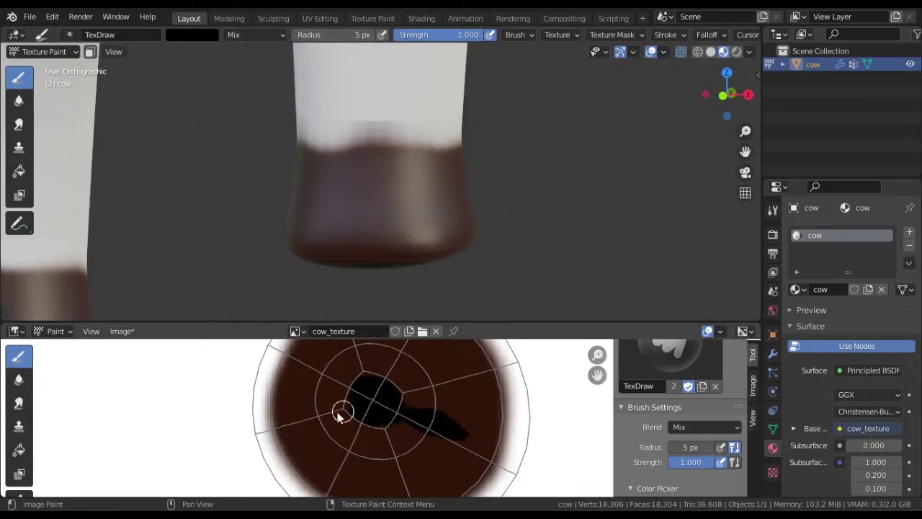
scroll(341, 416, up, 2)
middle_drag(453, 274, 391, 112)
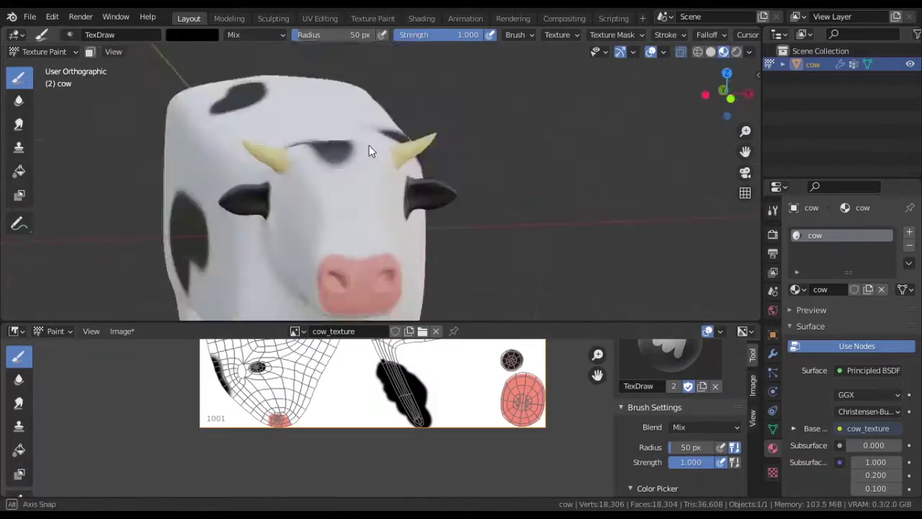
mouse_move(369, 146)
middle_down()
mouse_move(454, 212)
mouse_move(334, 185)
middle_up()
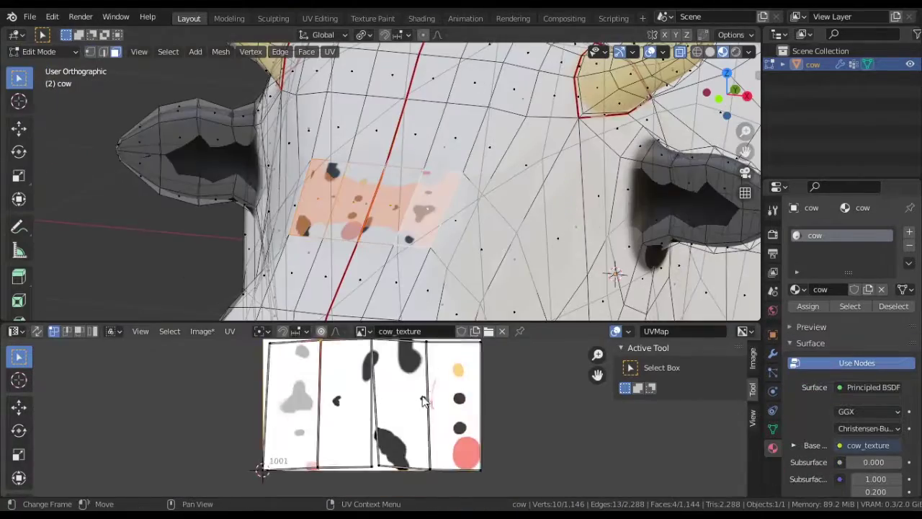
Select the face UV island and move it within the cow texture
scroll(341, 375, up, 2)
key(l)
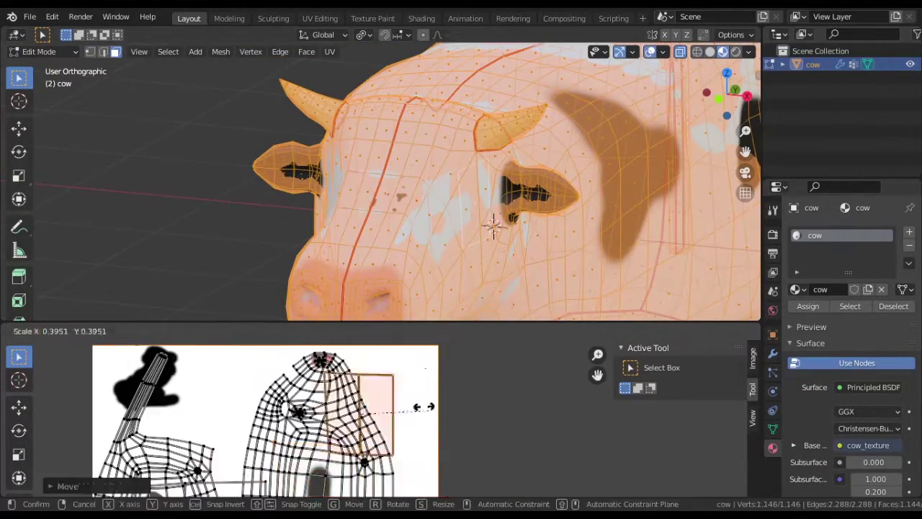
key(g)
scroll(375, 446, up, 3)
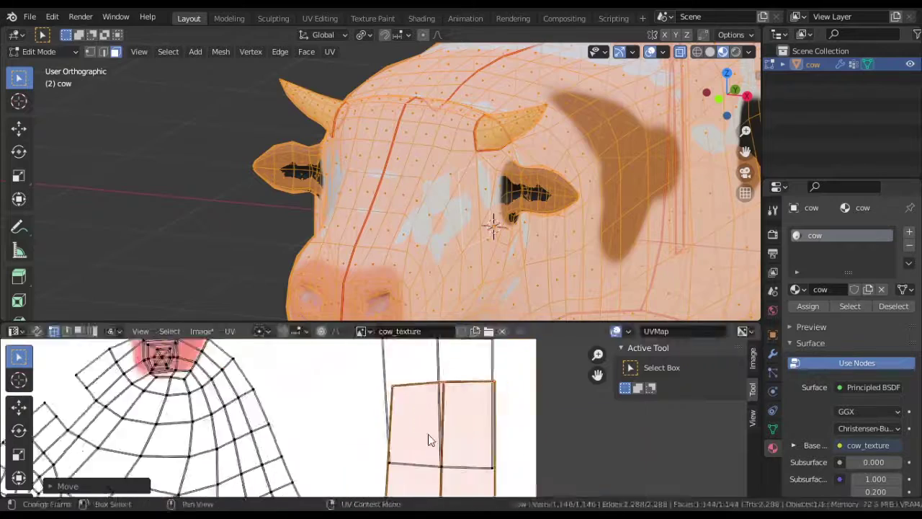
scroll(428, 437, up, 3)
key(g)
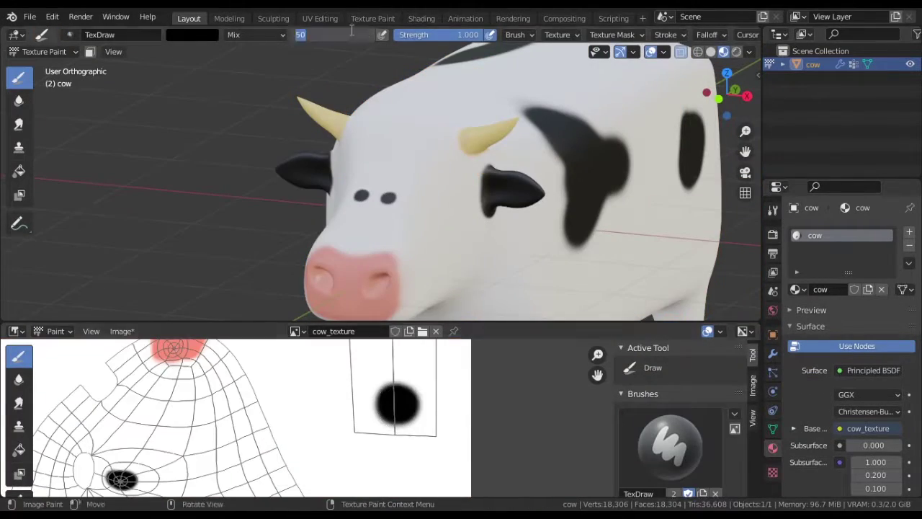
Set the brush radius to 25 px and orbit to face the cow front-on
text(25)
key(Return)
mouse_move(411, 216)
middle_down()
mouse_move(415, 186)
mouse_move(388, 153)
middle_up()
scroll(421, 445, down, 2)
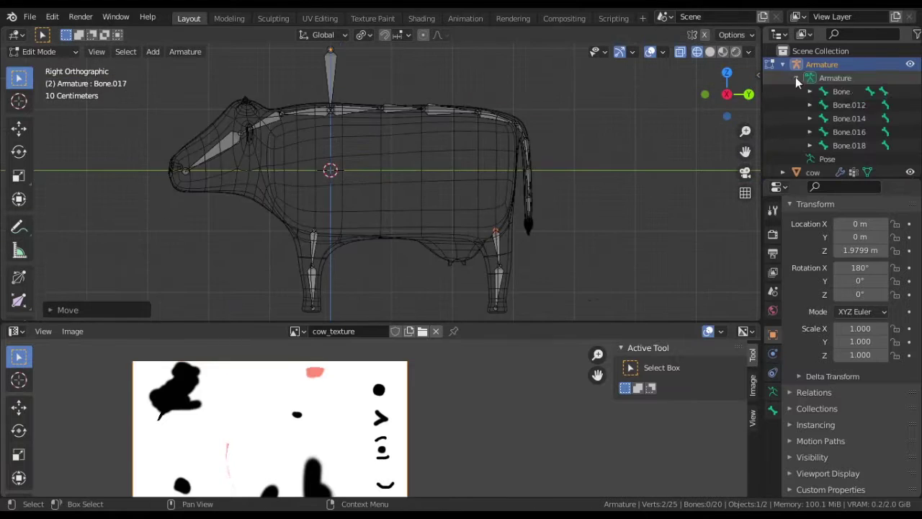
Select the FLULeg bone and set its parent in Bone Relations
click(841, 92)
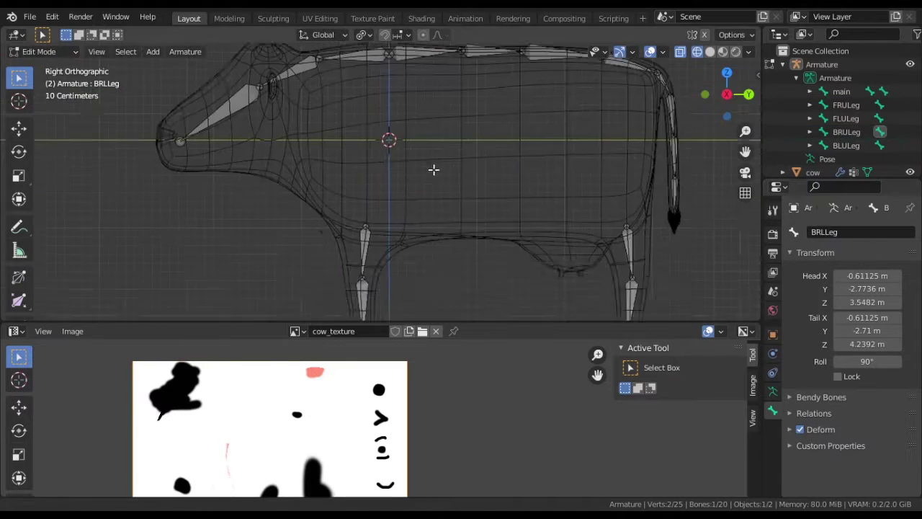
click(792, 413)
scroll(795, 326, down, 3)
middle_drag(534, 74, 472, 185)
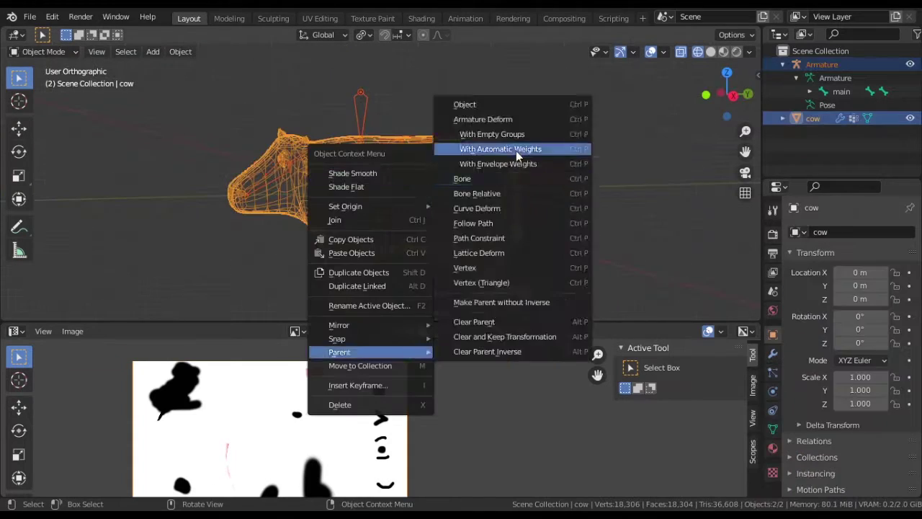
click(516, 151)
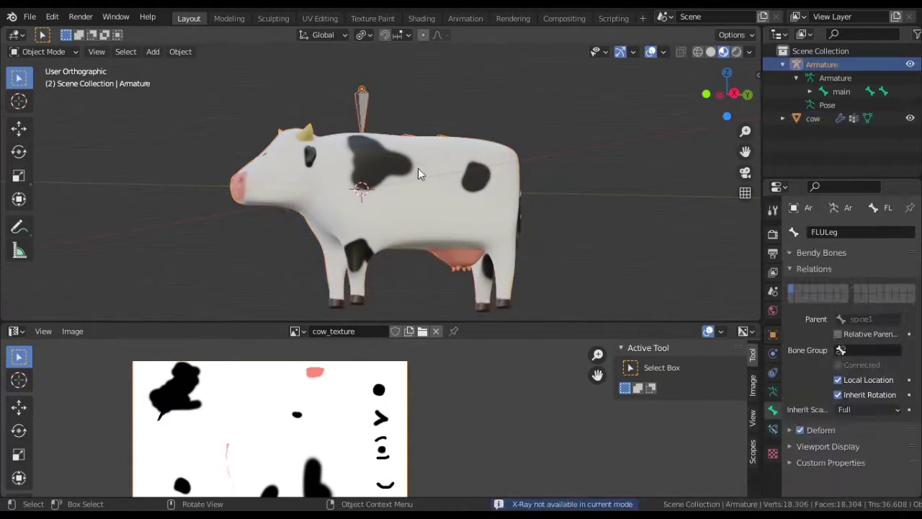
Return to Object Mode with the cow selected
click(417, 168)
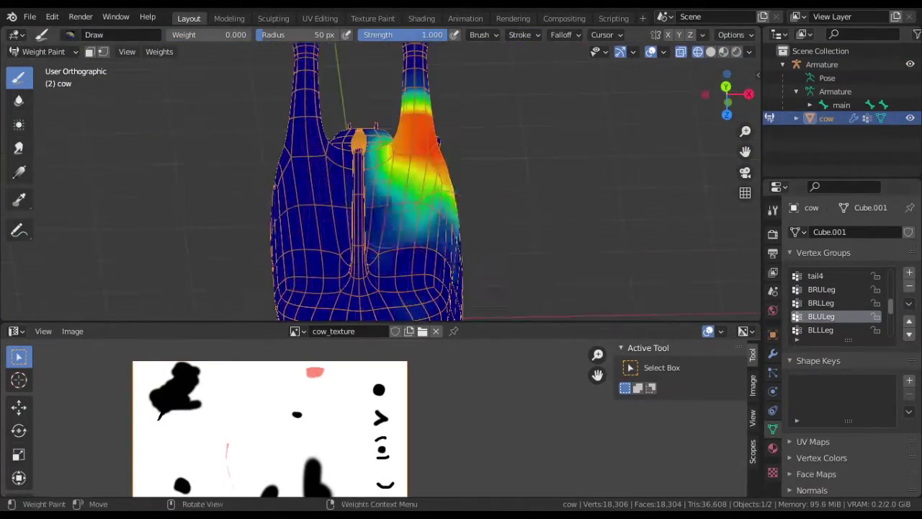
Make BRULeg the active vertex group, then return to Object Mode
click(819, 289)
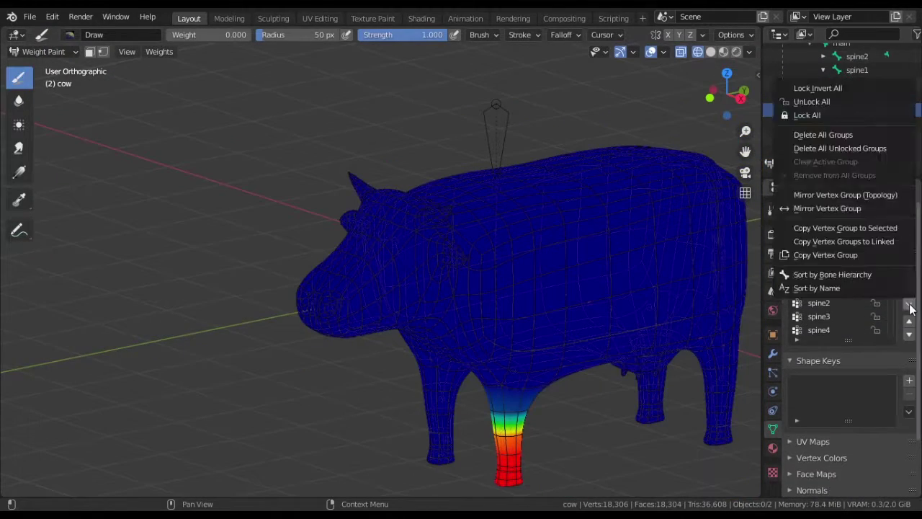
scroll(796, 344, down, 2)
key(ctrl+Tab)
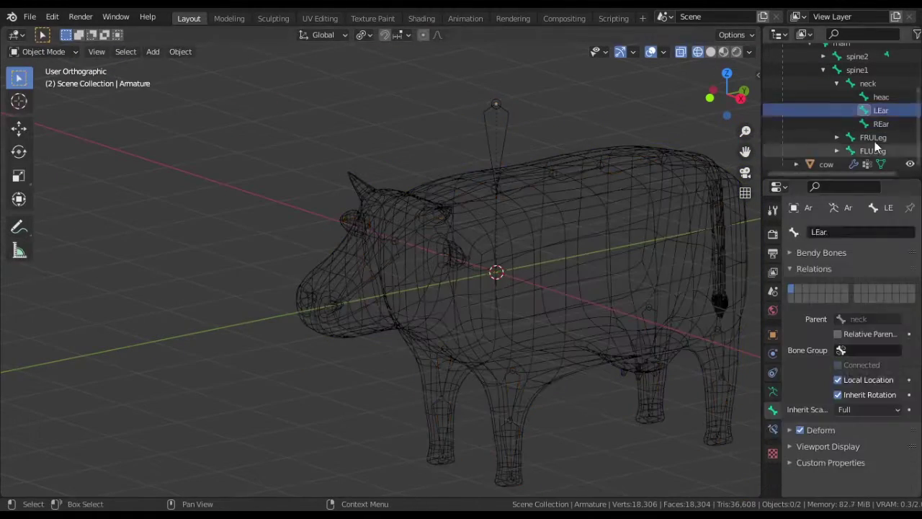